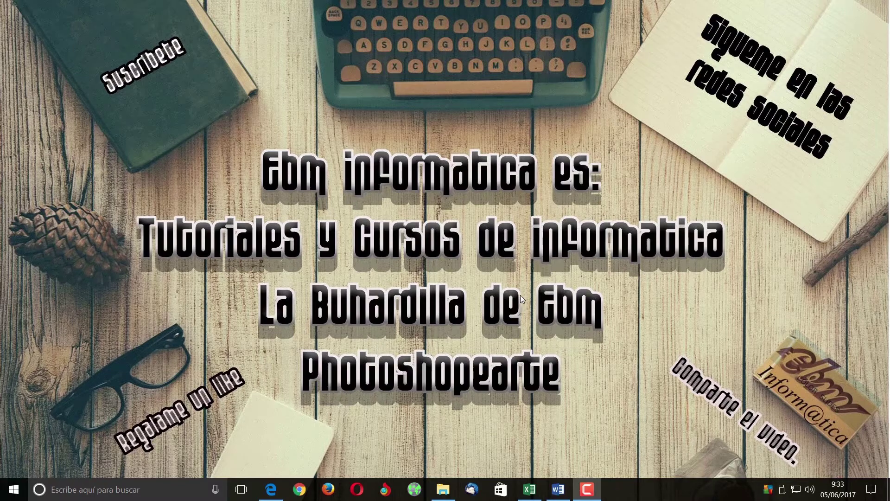
Copy the Vendedor/Producto/Venta range A1:C39 in Excel and switch to the blank Word document.
click(528, 490)
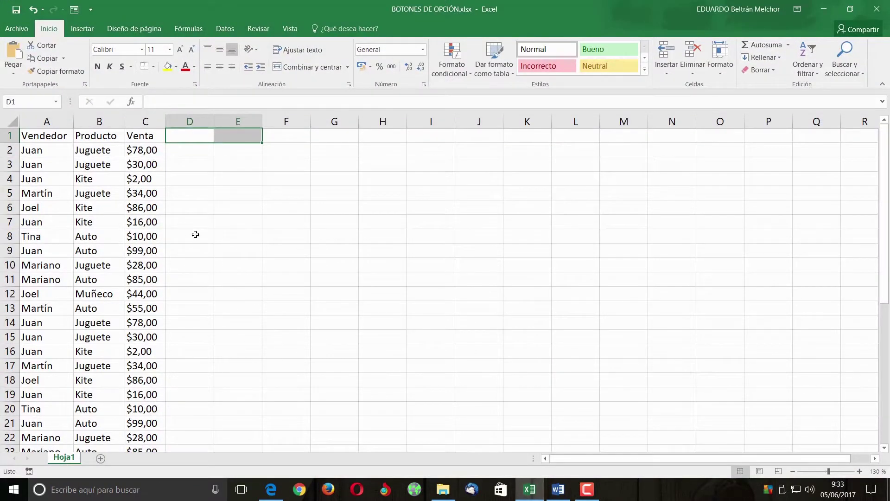
scroll(199, 222, down, 4)
scroll(199, 223, down, 6)
scroll(199, 220, up, 10)
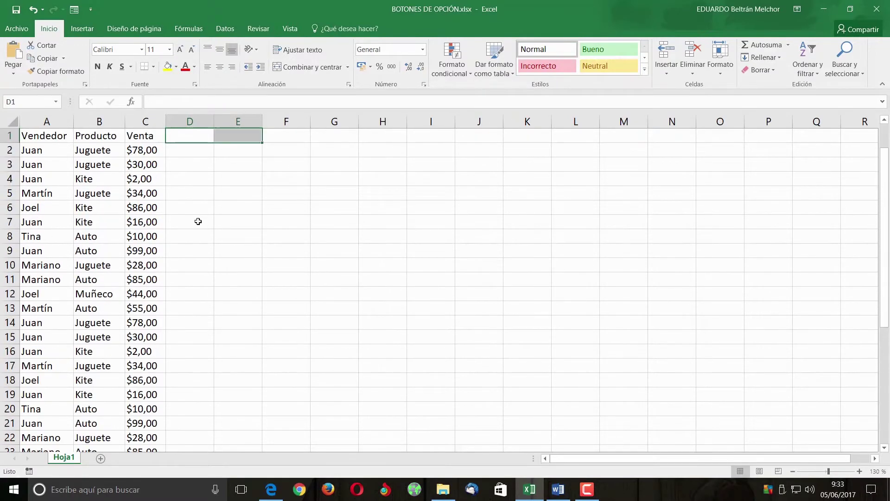
mouse_move(36, 138)
mouse_down()
mouse_move(154, 303)
mouse_move(143, 480)
mouse_up()
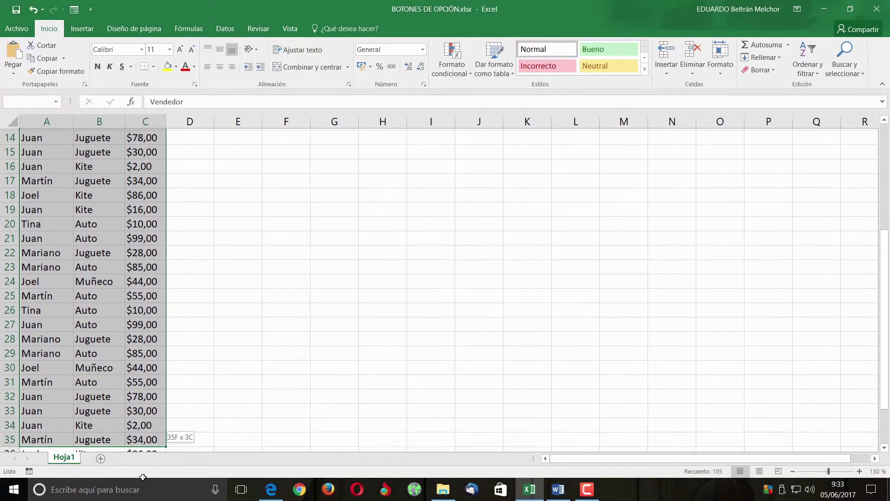
drag(143, 481, 148, 410)
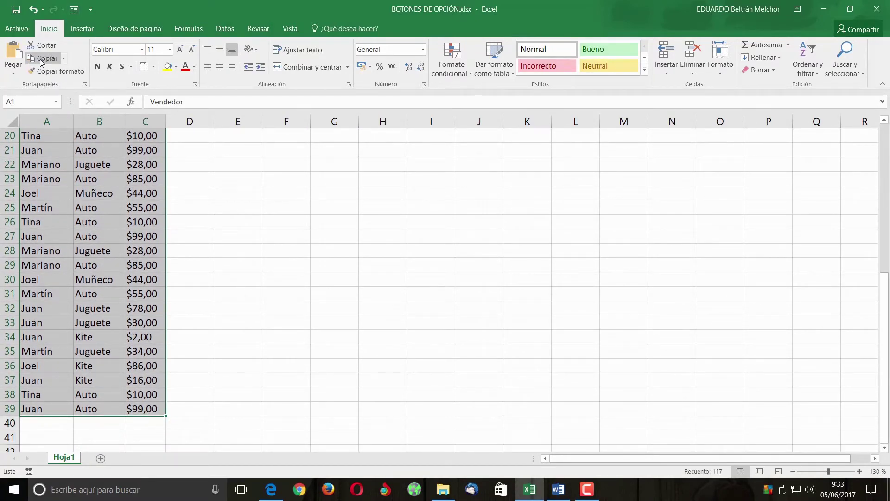
click(56, 71)
click(558, 489)
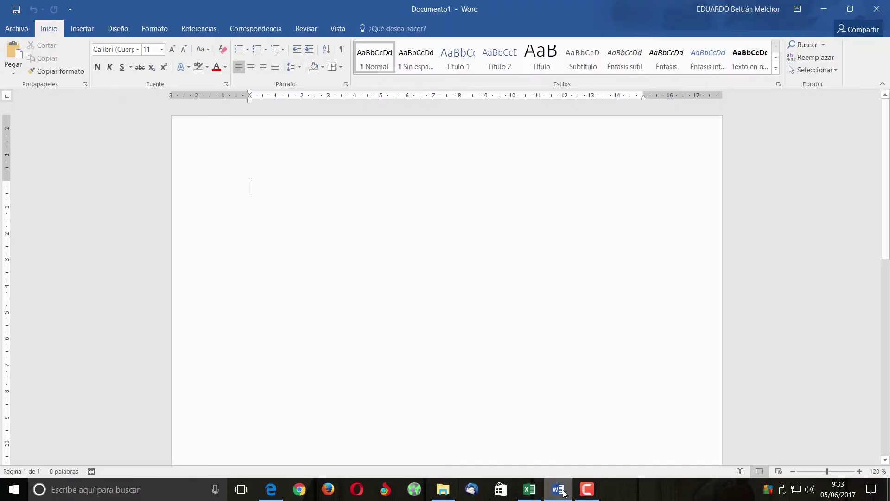
click(12, 55)
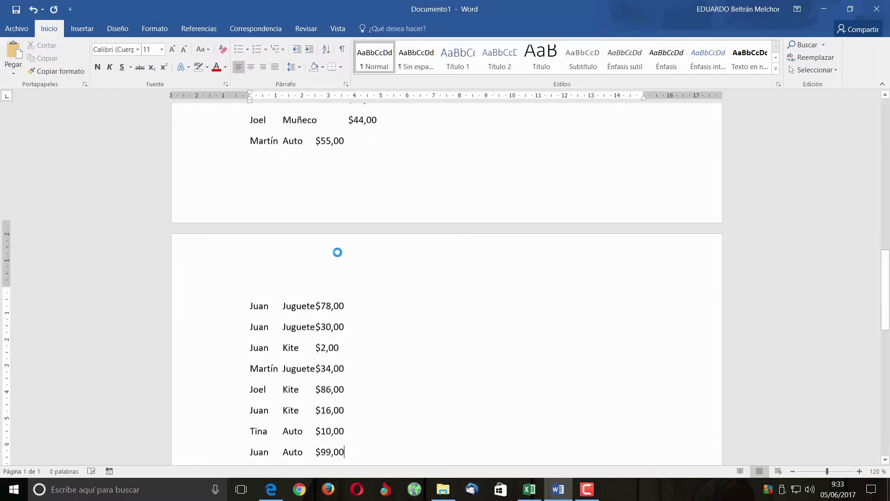
scroll(369, 369, up, 3)
scroll(369, 368, up, 3)
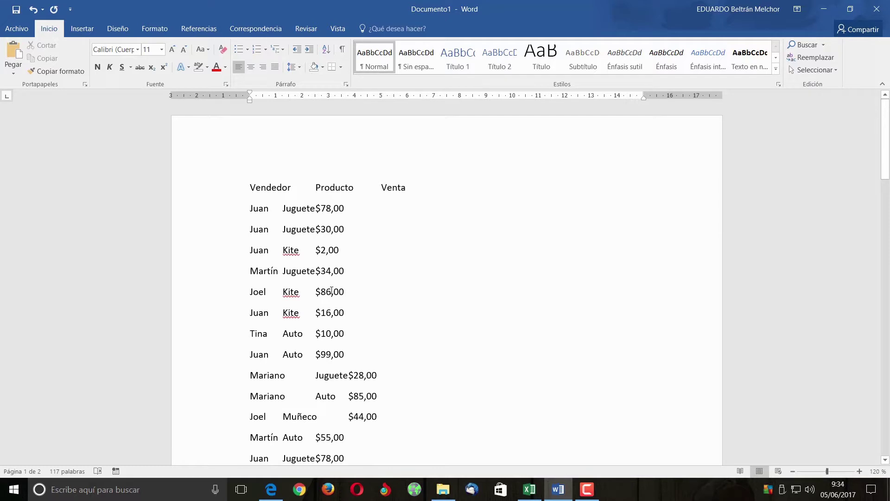
key(ctrl+z)
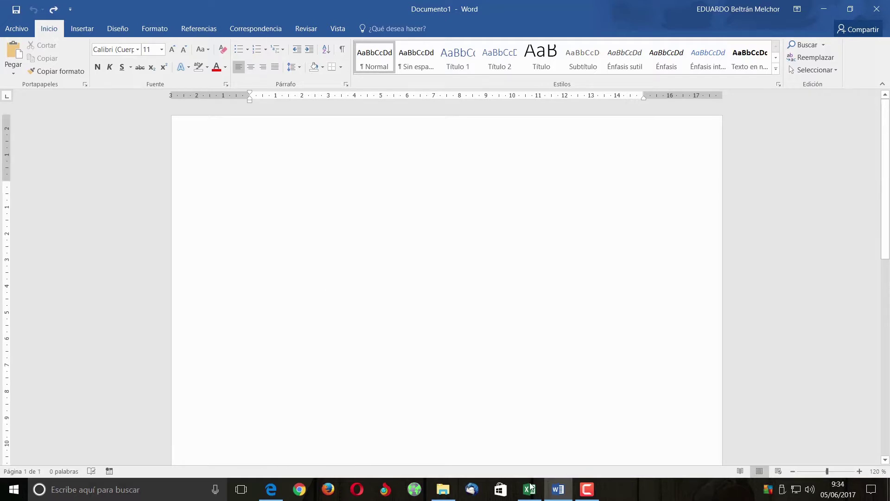
Copy the smaller range A1:C18 in Excel, then return to Documento1.
click(530, 487)
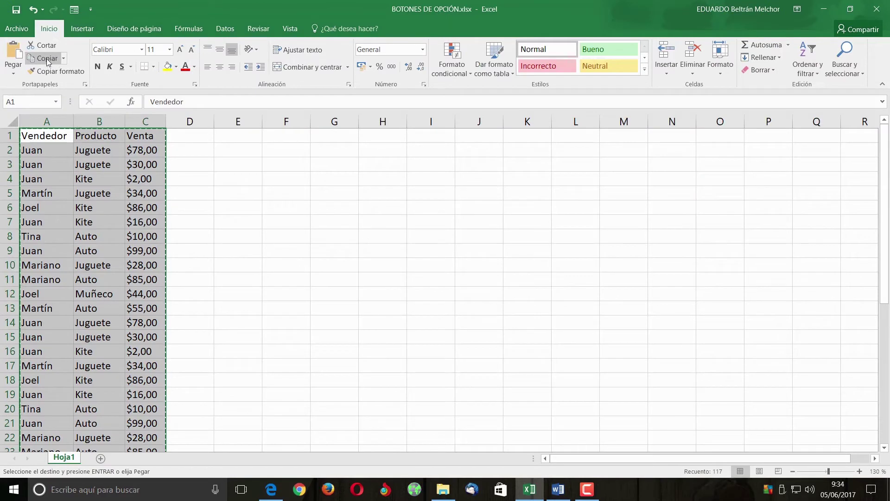
mouse_move(47, 135)
mouse_down()
mouse_move(132, 297)
mouse_move(148, 380)
mouse_up()
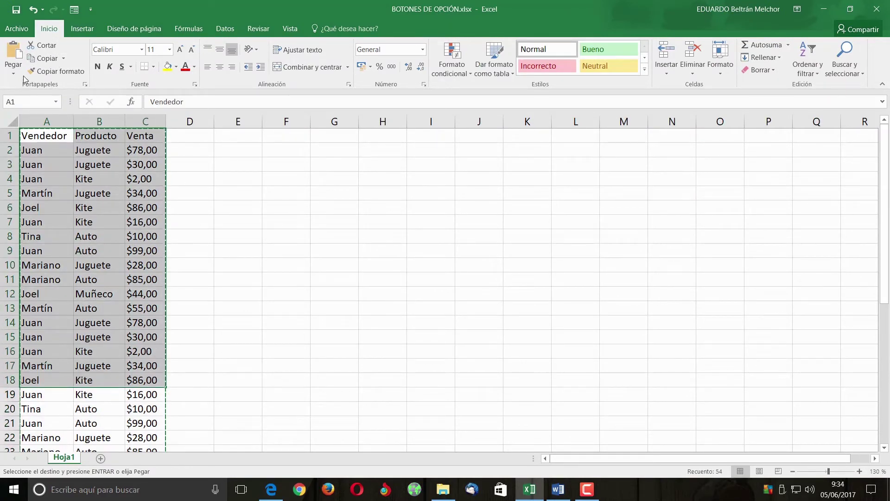
click(43, 60)
click(558, 489)
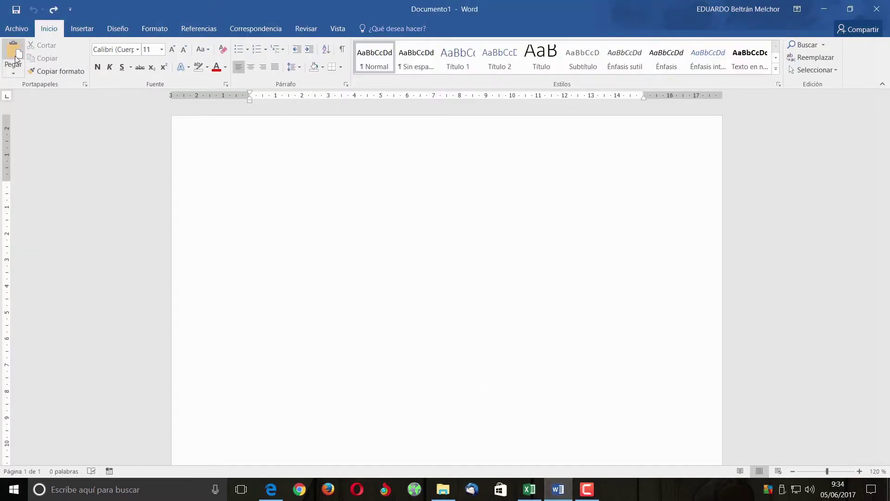
Paste Special the copied rows as 'Hoja de cálculo de Microsoft Excel Objeto'.
click(12, 74)
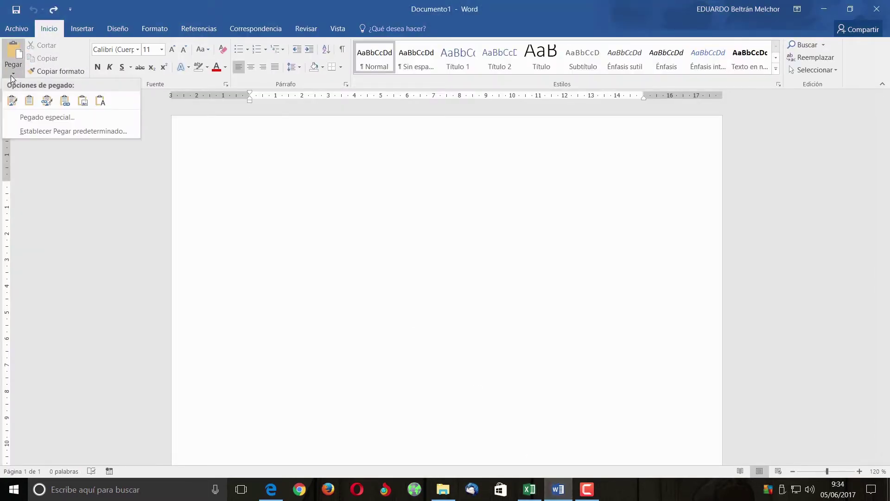
click(47, 118)
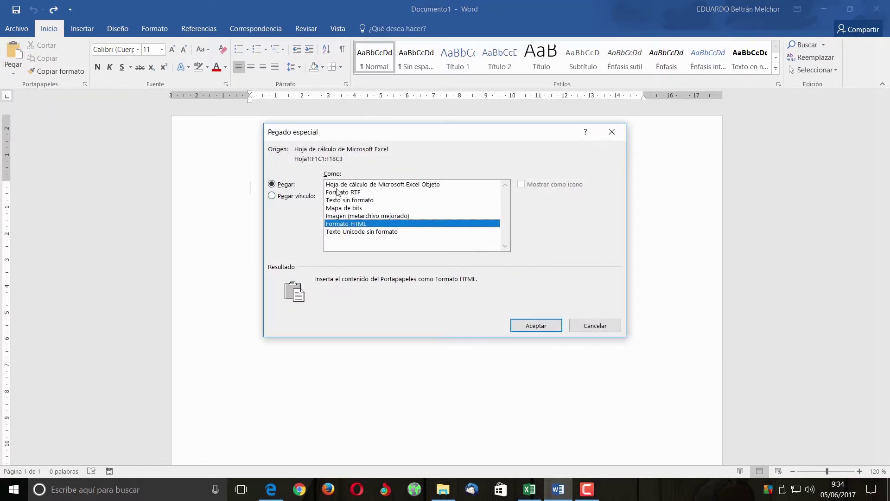
click(384, 185)
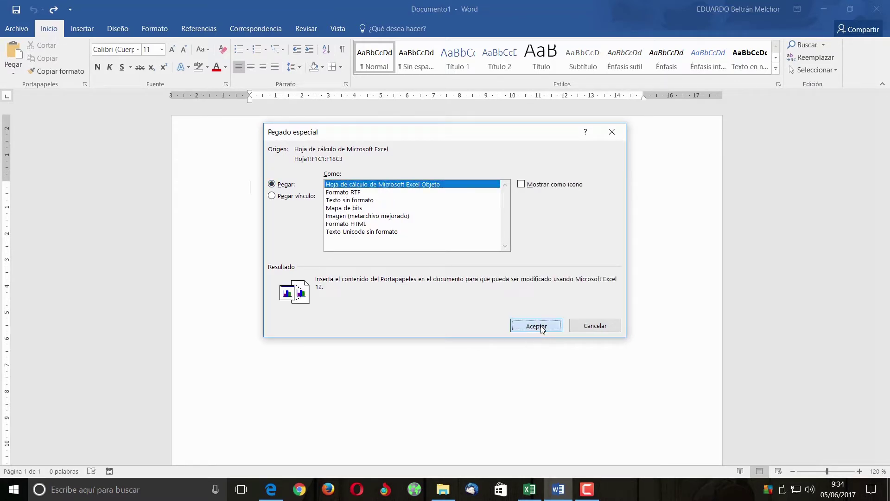
click(541, 328)
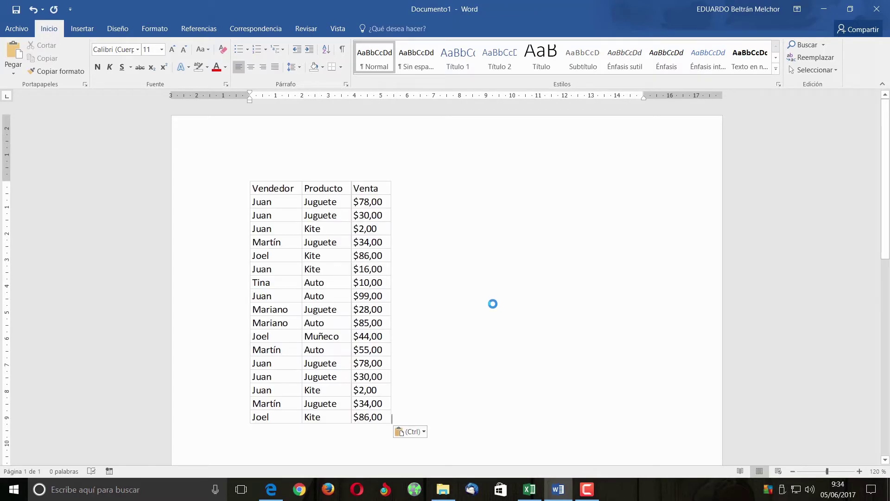
Edit the embedded 18-row table in place, exit back to Word, and reselect the object.
click(328, 228)
double_click(326, 228)
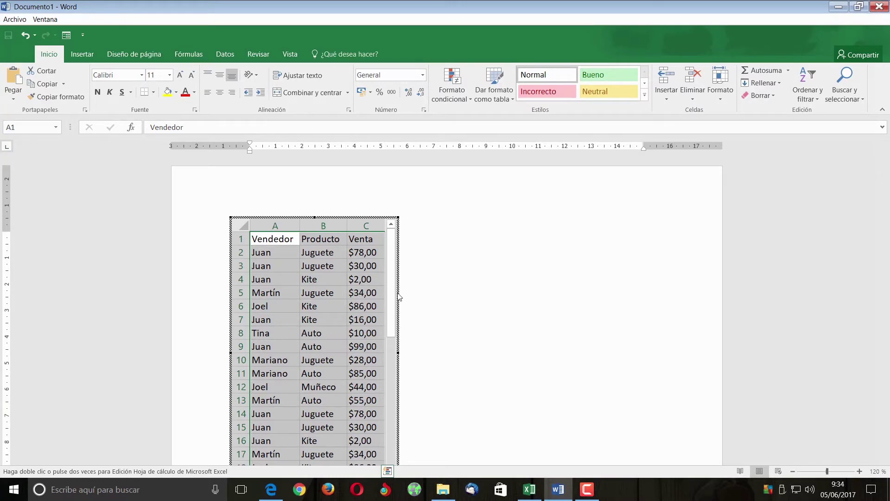
click(880, 246)
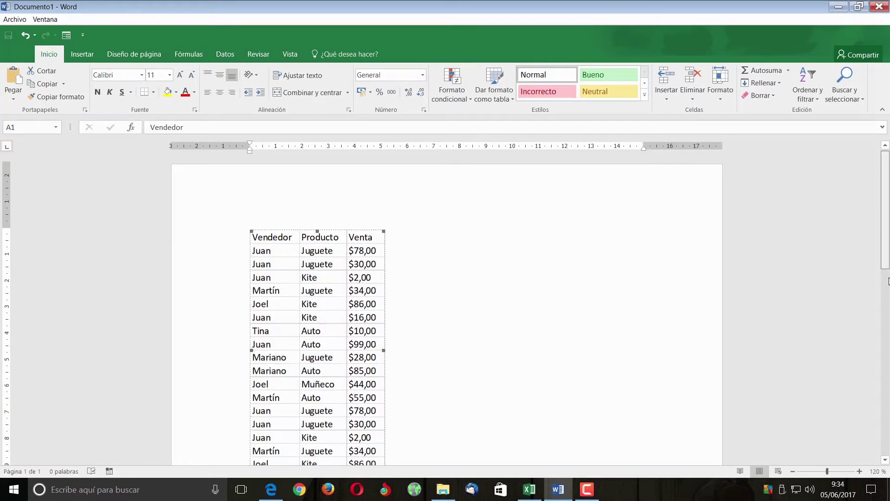
scroll(878, 238, down, 5)
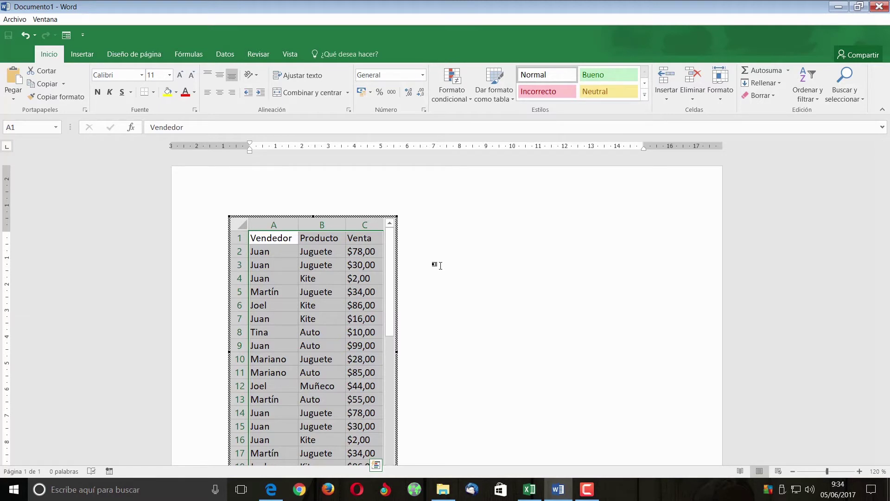
click(440, 265)
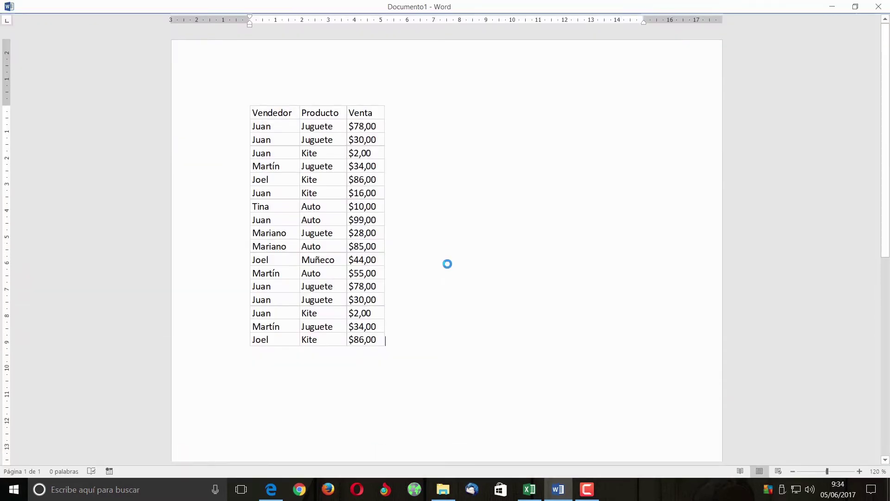
click(249, 184)
click(217, 190)
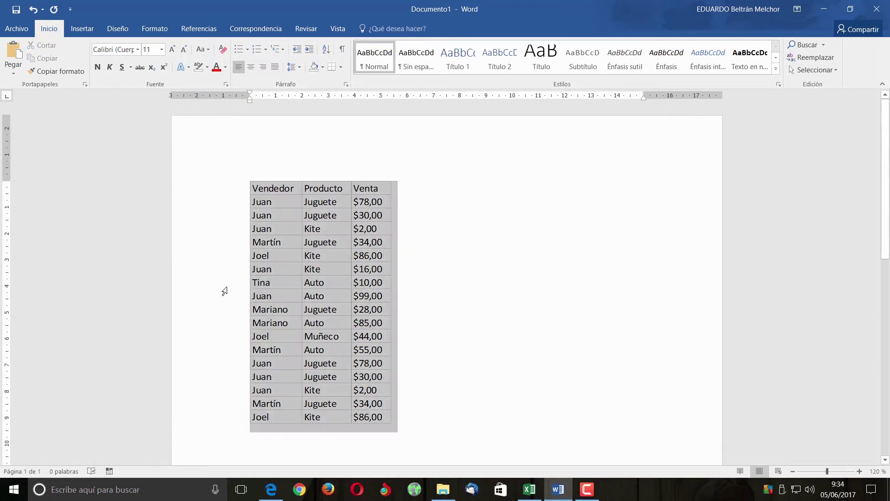
Delete the embedded sales table from Documento1.
key(Delete)
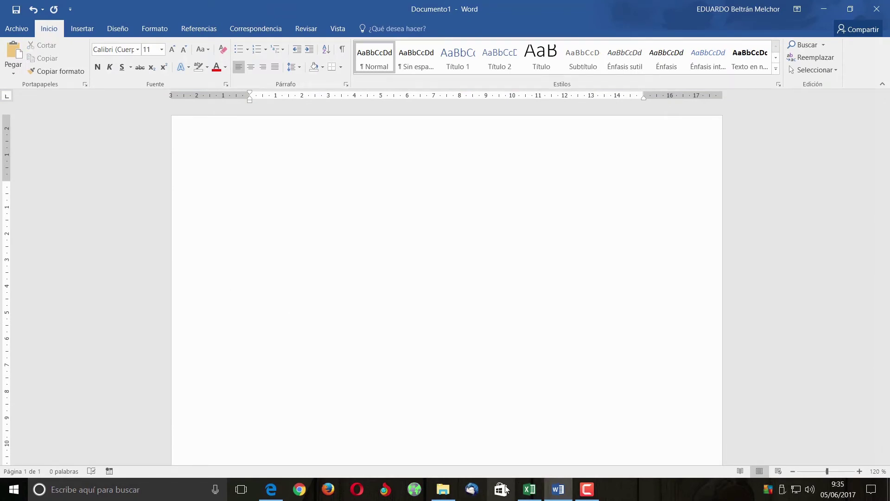
click(529, 489)
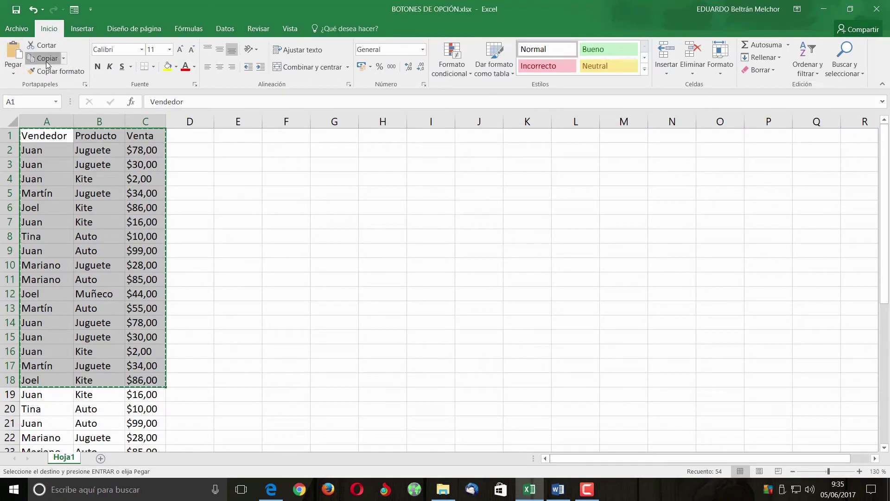
click(568, 495)
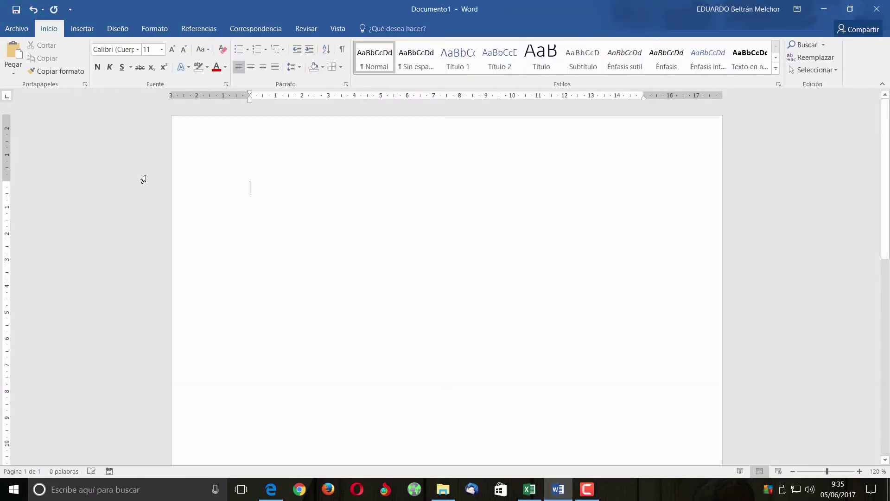
Paste the copied A1:C18 range as a linked 'Hoja de cálculo de Microsoft Excel Objeto'.
click(8, 75)
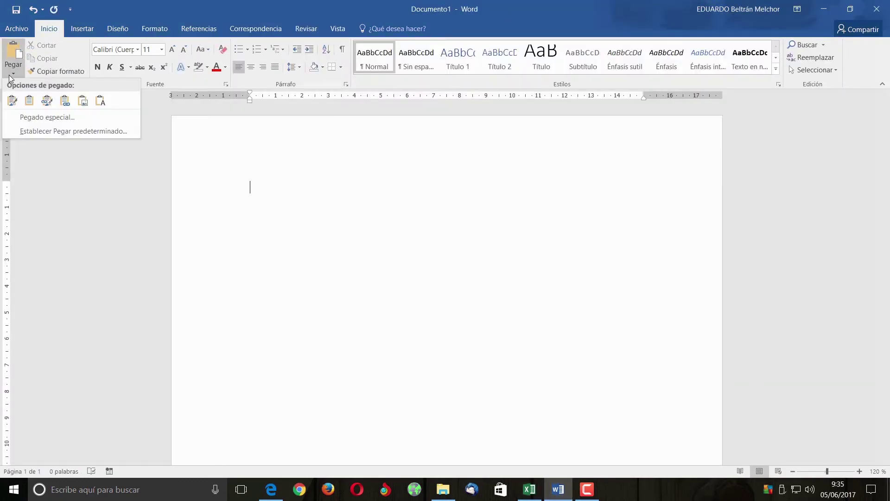
click(68, 119)
click(291, 197)
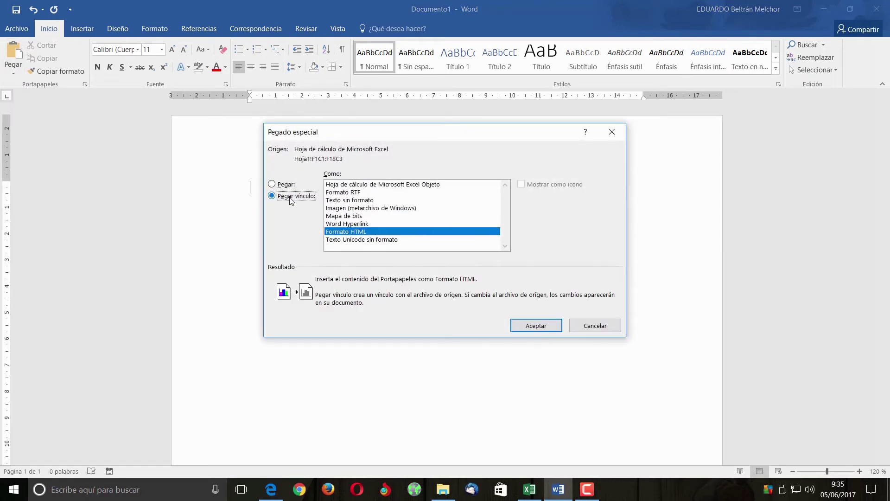
click(399, 185)
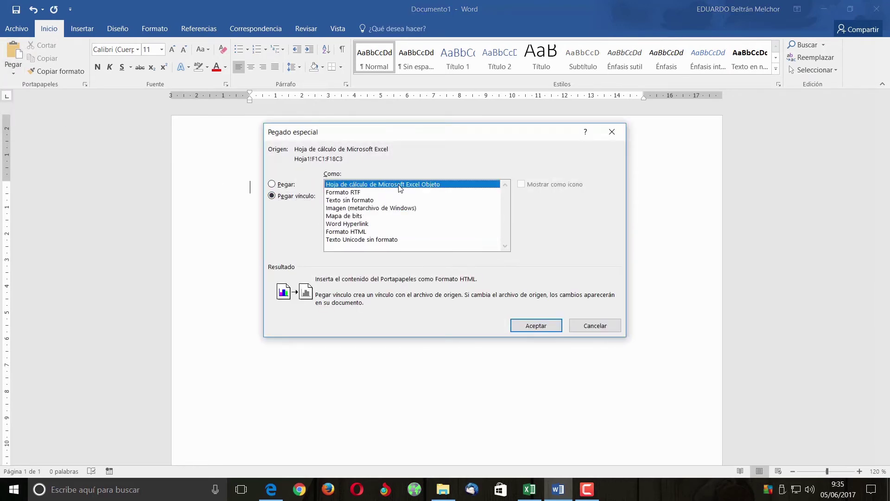
click(537, 326)
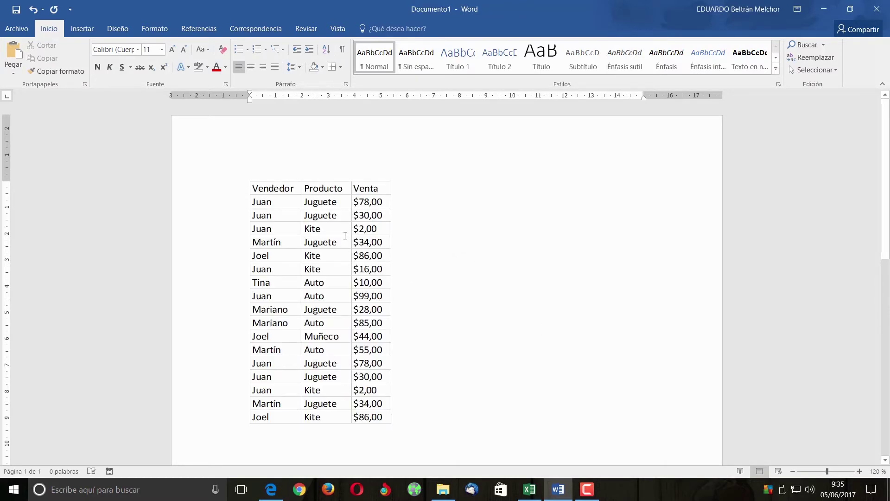
Open the linked source workbook and change cell C2 from $78,00 to 80.
double_click(332, 230)
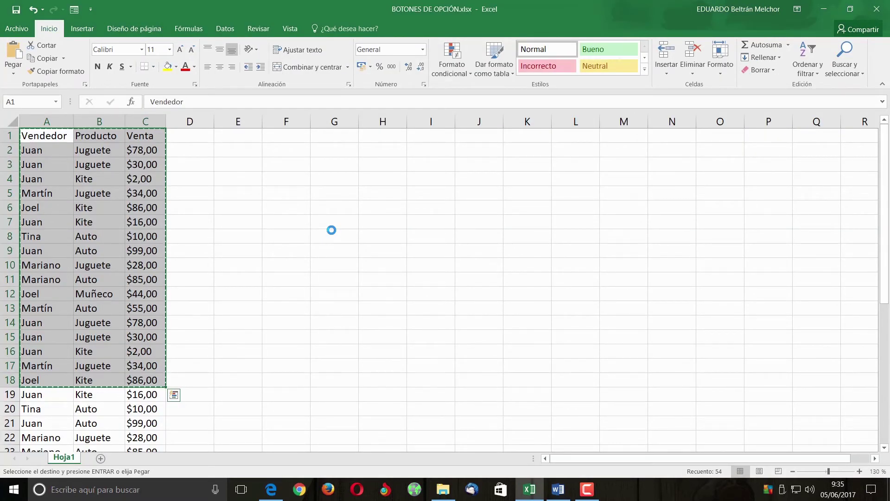
click(558, 489)
key(alt+Tab)
click(157, 151)
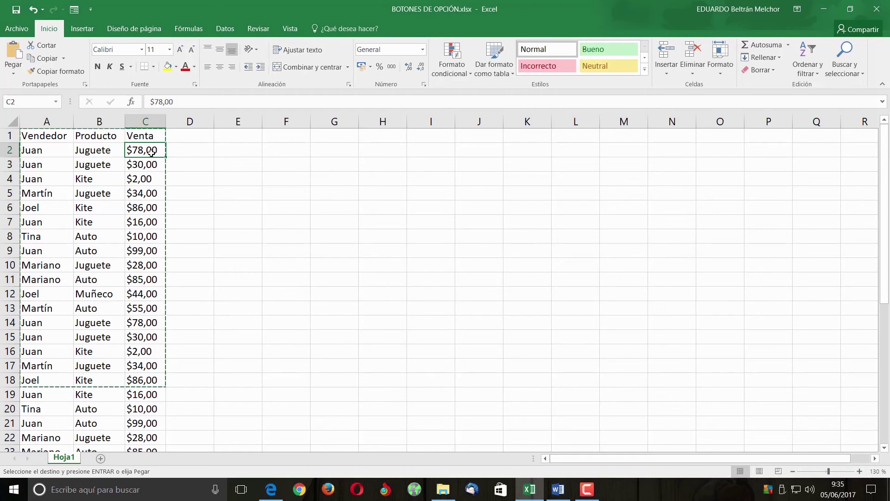
text(80)
key(Return)
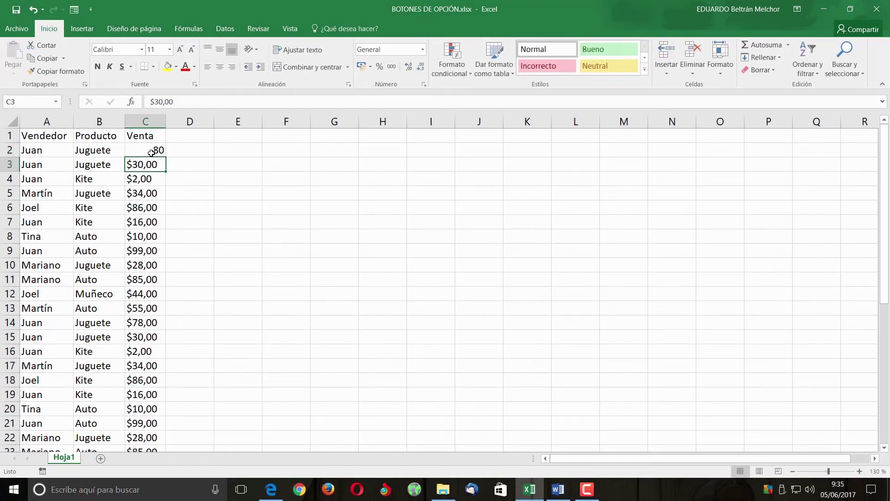
click(558, 489)
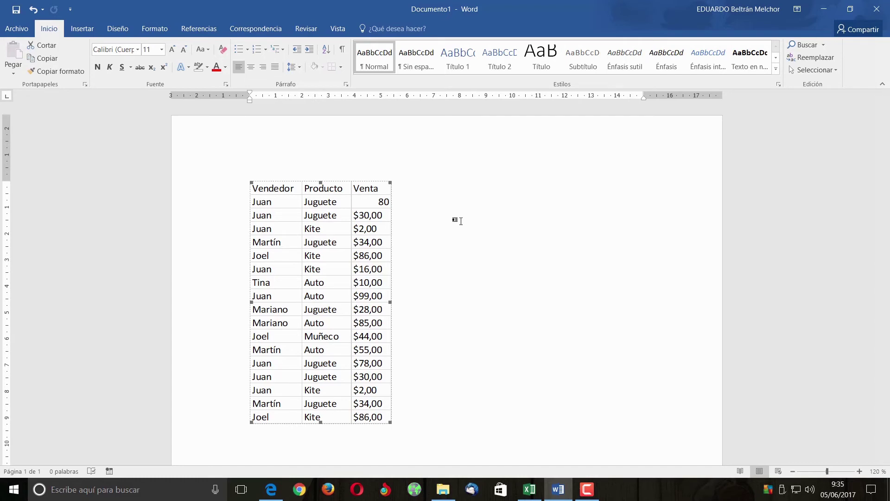
Minimize the Word and Excel windows to show the desktop.
click(823, 9)
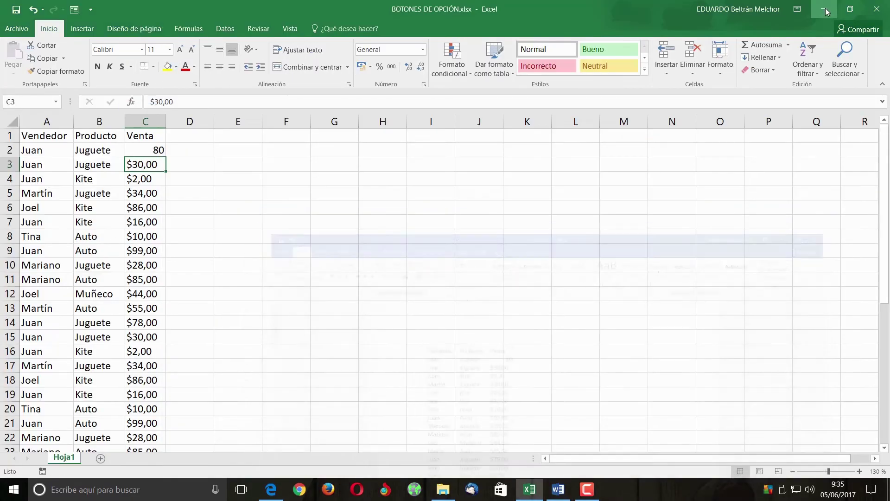
click(822, 9)
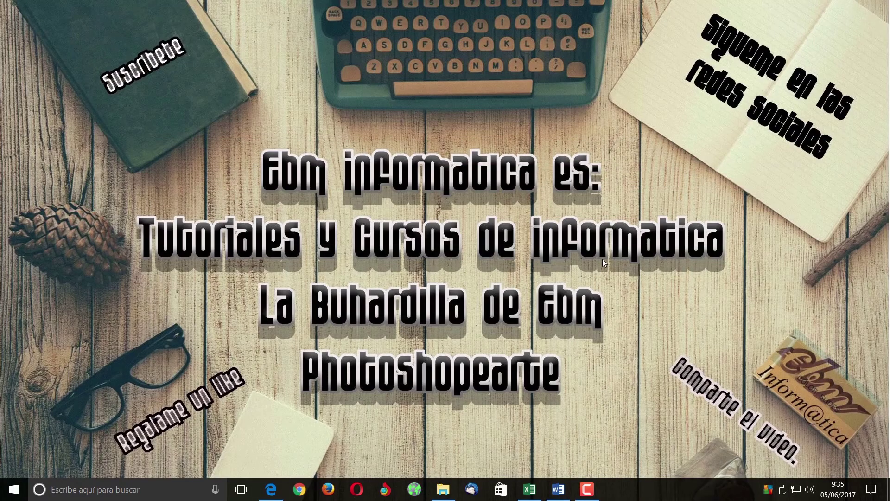